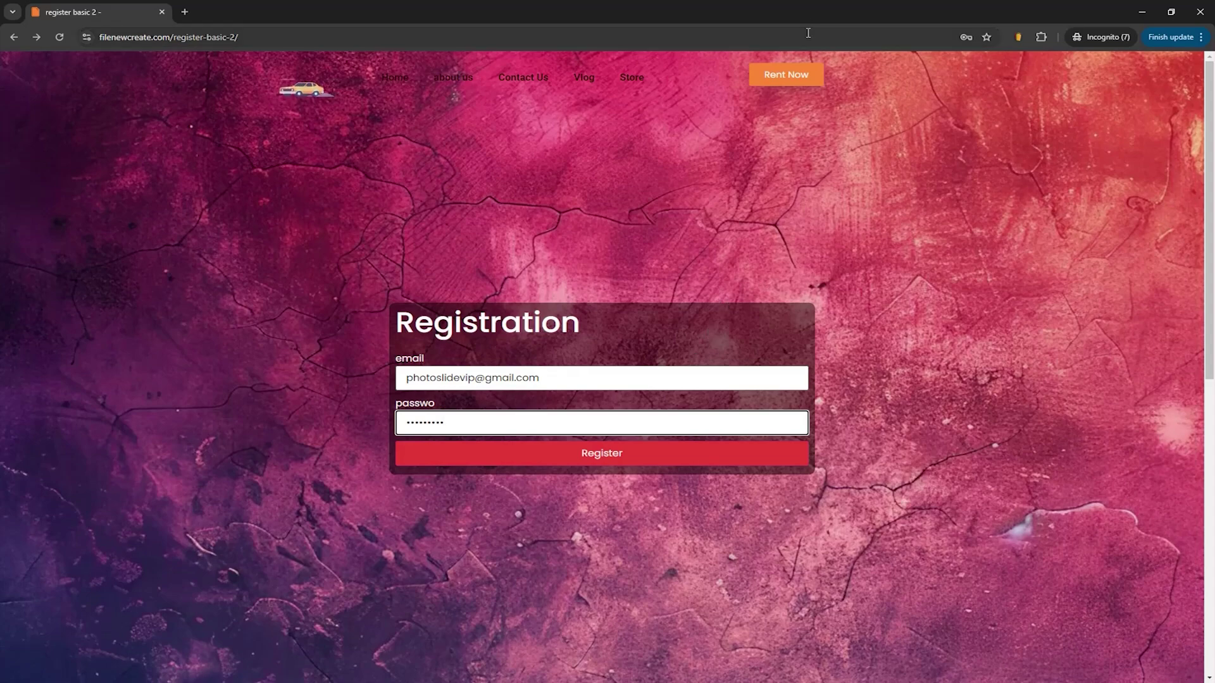
{"action": "left_click", "coordinate": [1142, 12]}
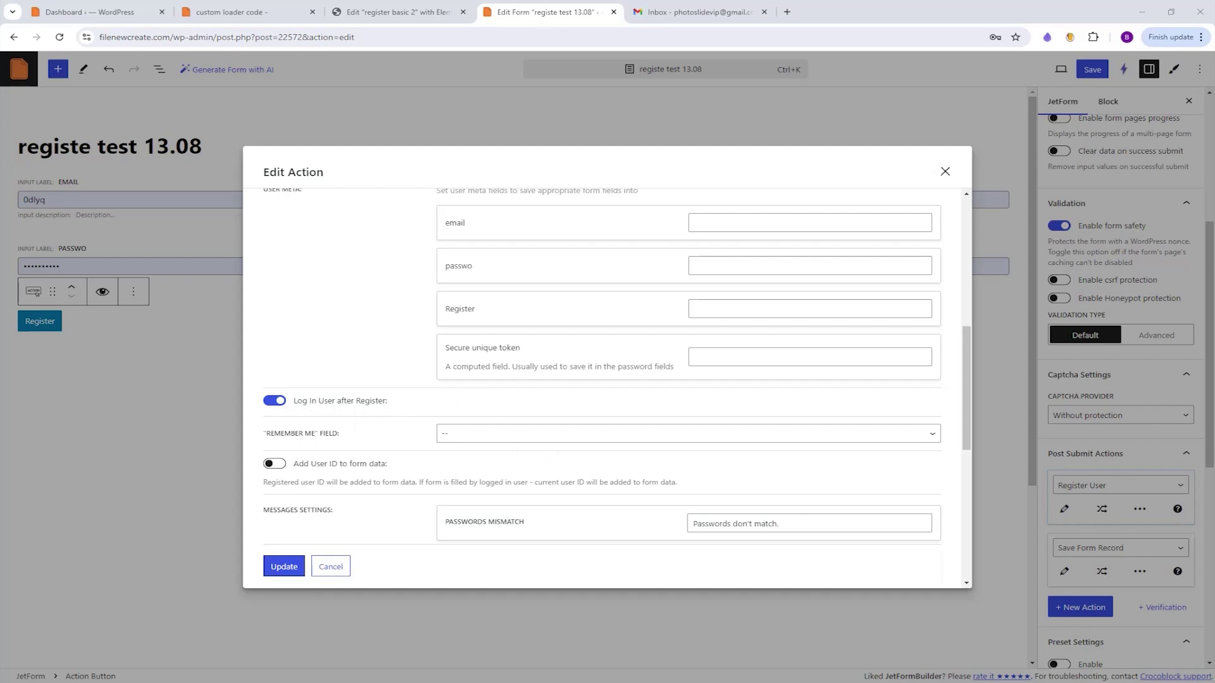
{"action": "key", "text": "alt+Tab"}
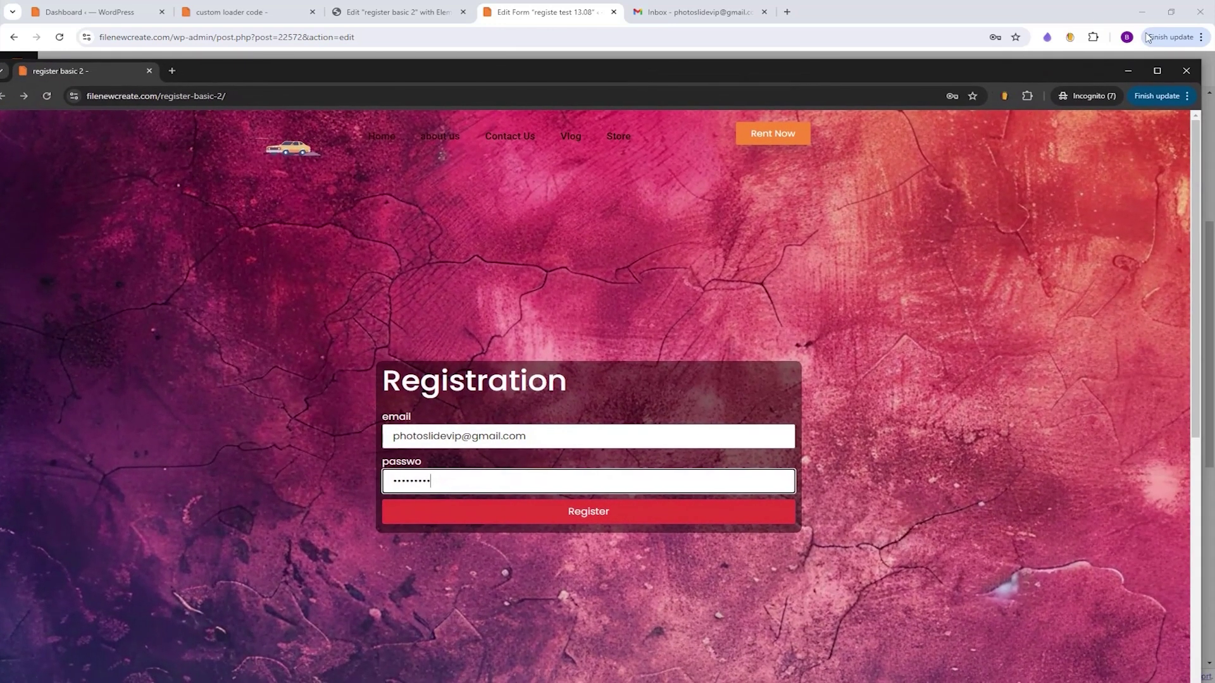
{"action": "left_click", "coordinate": [1161, 71]}
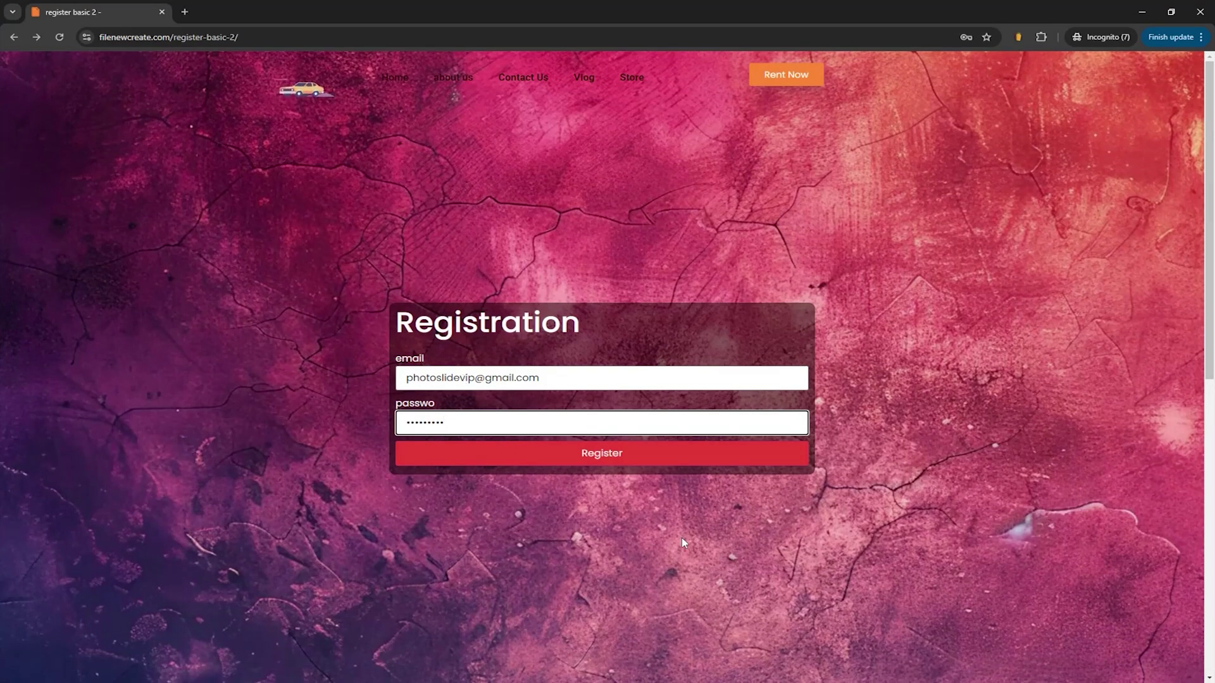
- Submit the registration form to reach the 'your account is panding approval' page
{"action": "left_click", "coordinate": [596, 452]}
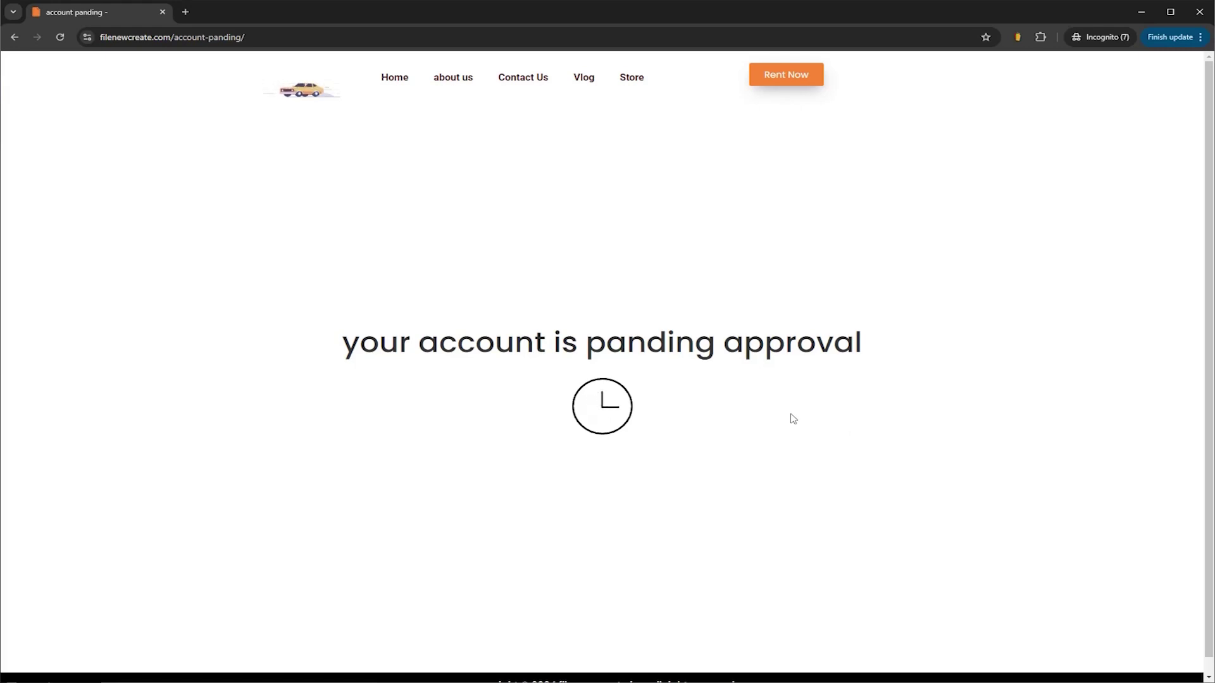
- In All Users, sort by Approval Status and approve the pending test subscriber
{"action": "left_click", "coordinate": [1141, 11]}
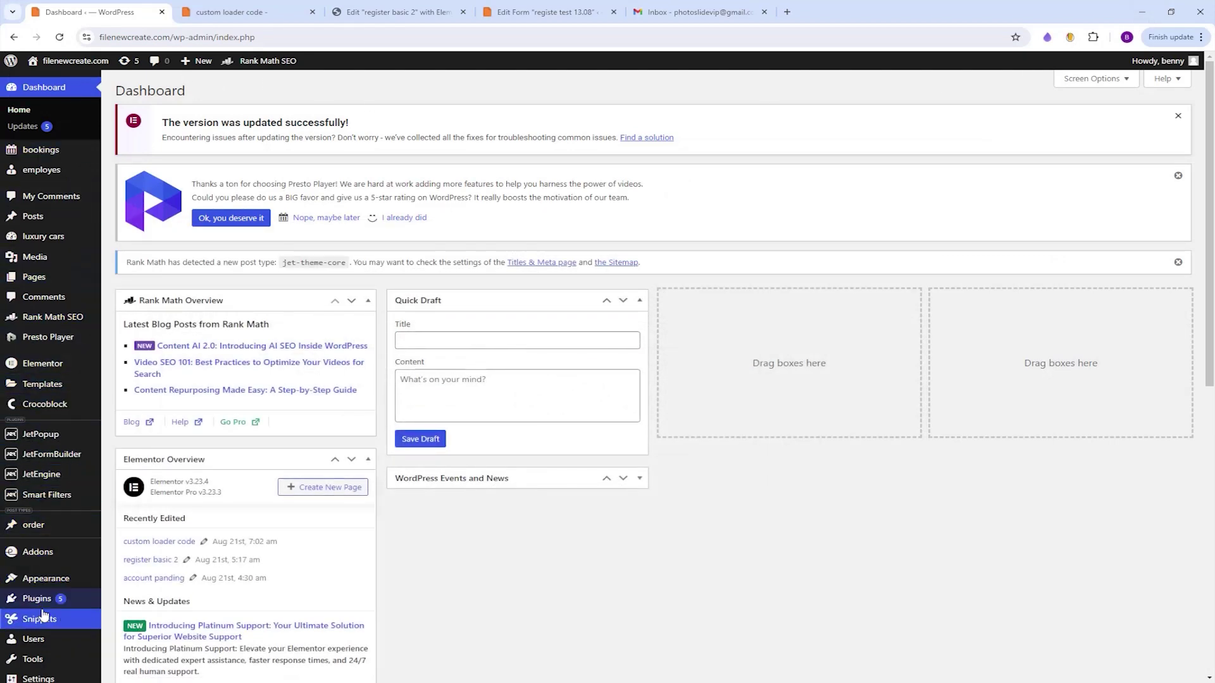
{"action": "left_click", "coordinate": [40, 635]}
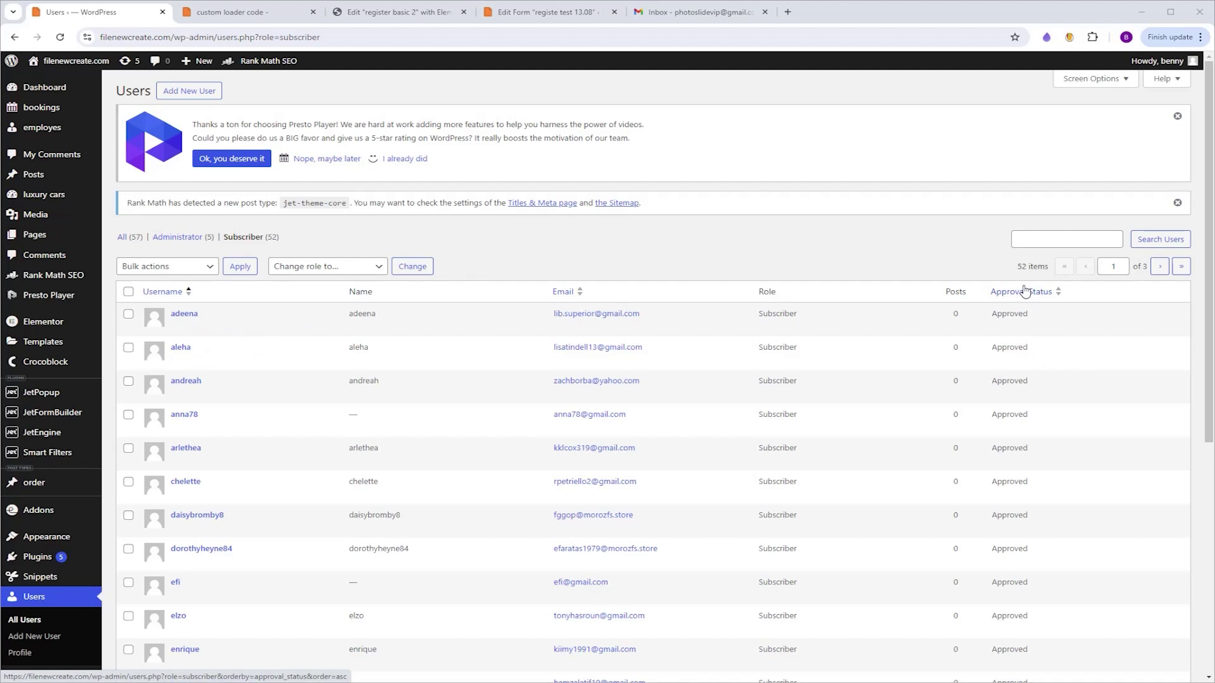
{"action": "left_click", "coordinate": [1025, 290]}
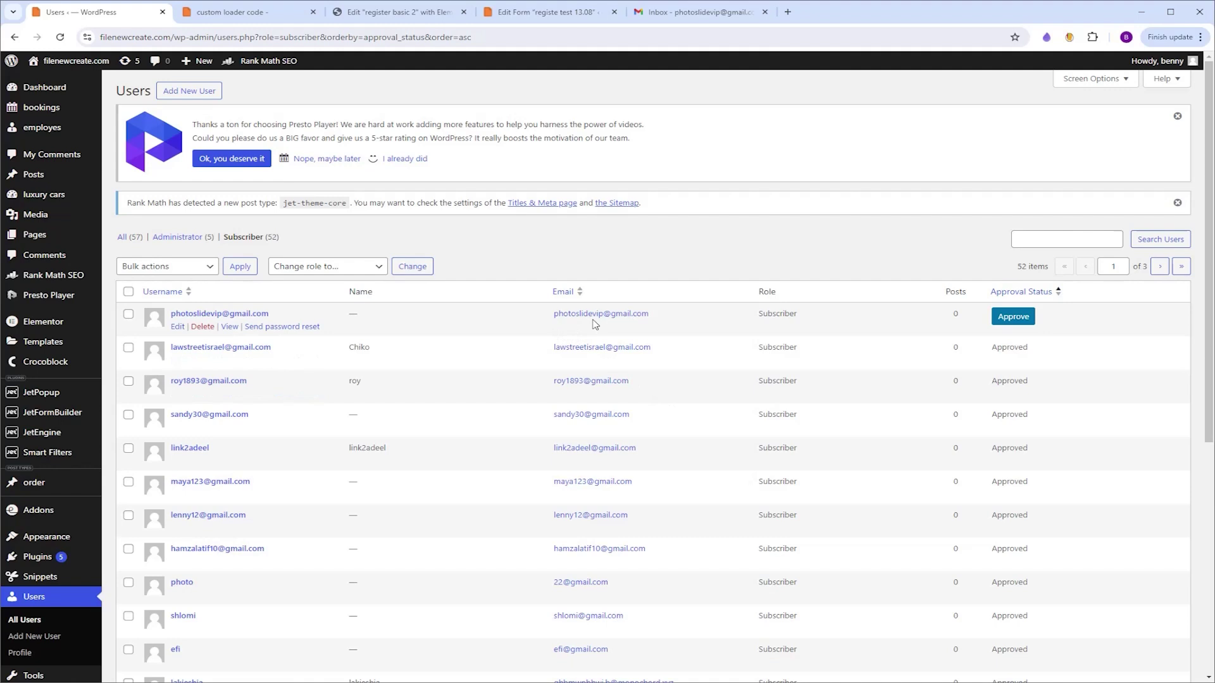
{"action": "left_click", "coordinate": [1010, 326]}
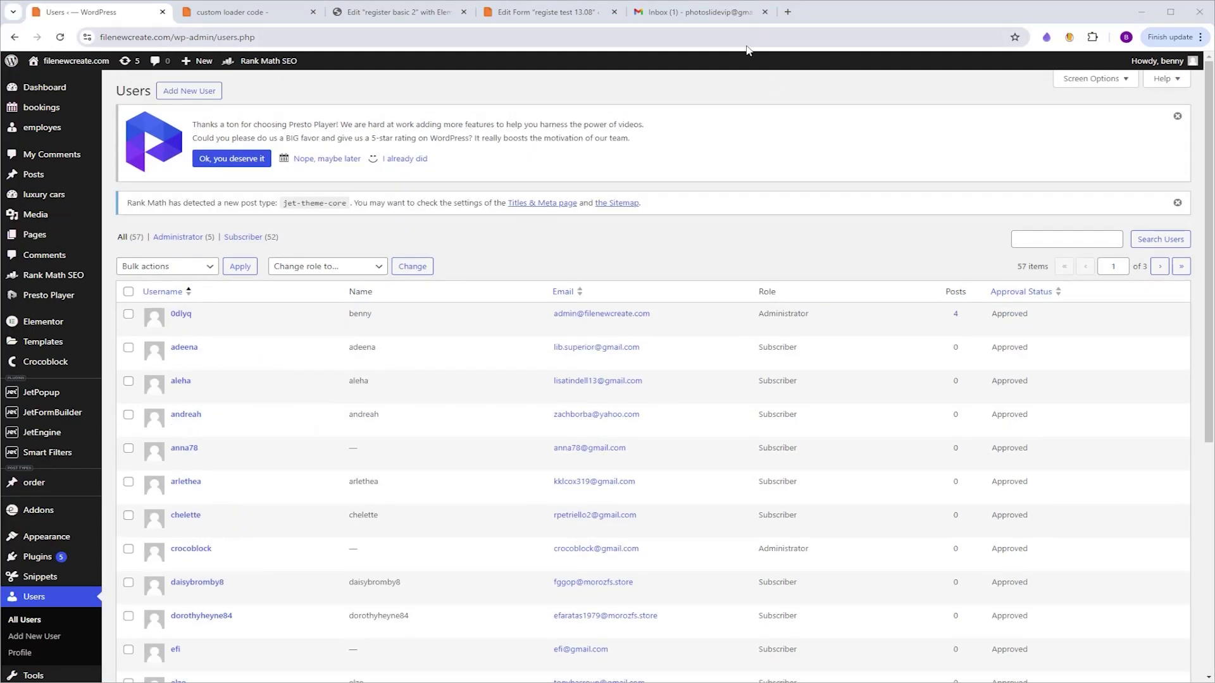
- Open the WordPress 'Your account has been approved!' message in the Gmail inbox
{"action": "left_click", "coordinate": [699, 12]}
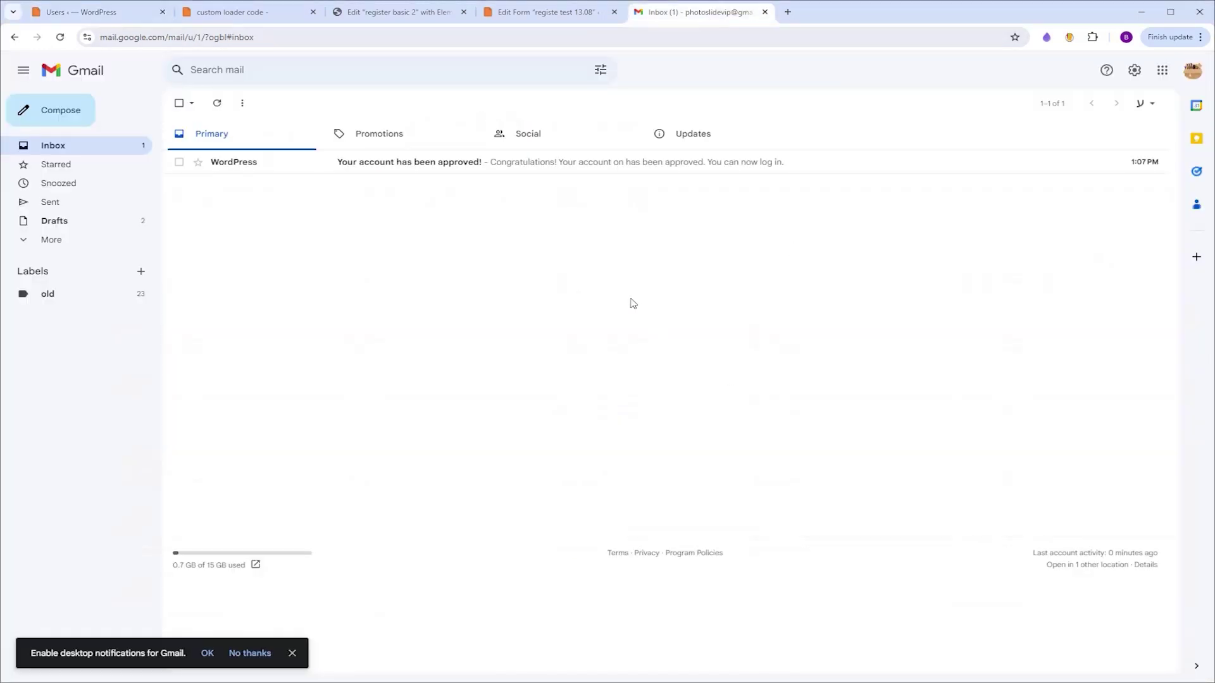
{"action": "left_click", "coordinate": [418, 170]}
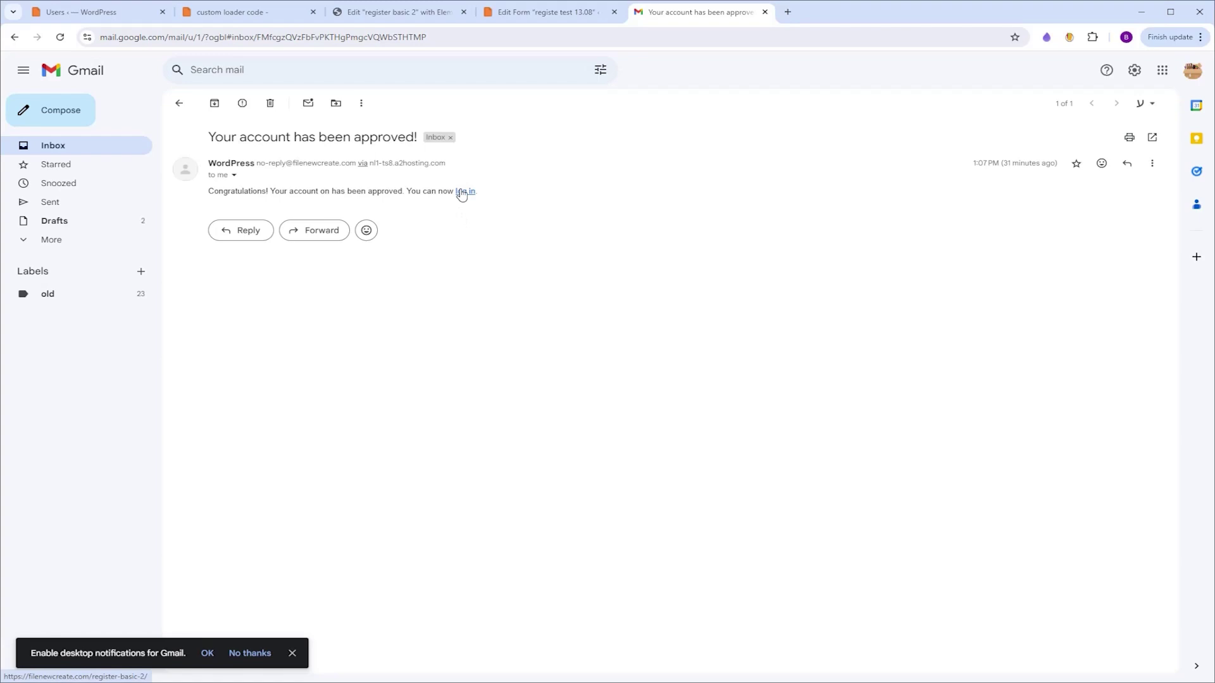
- Maximize the incognito site window and log in with the approved test account
{"action": "left_click_drag", "start_coordinate": [670, 682], "coordinate": [398, 118]}
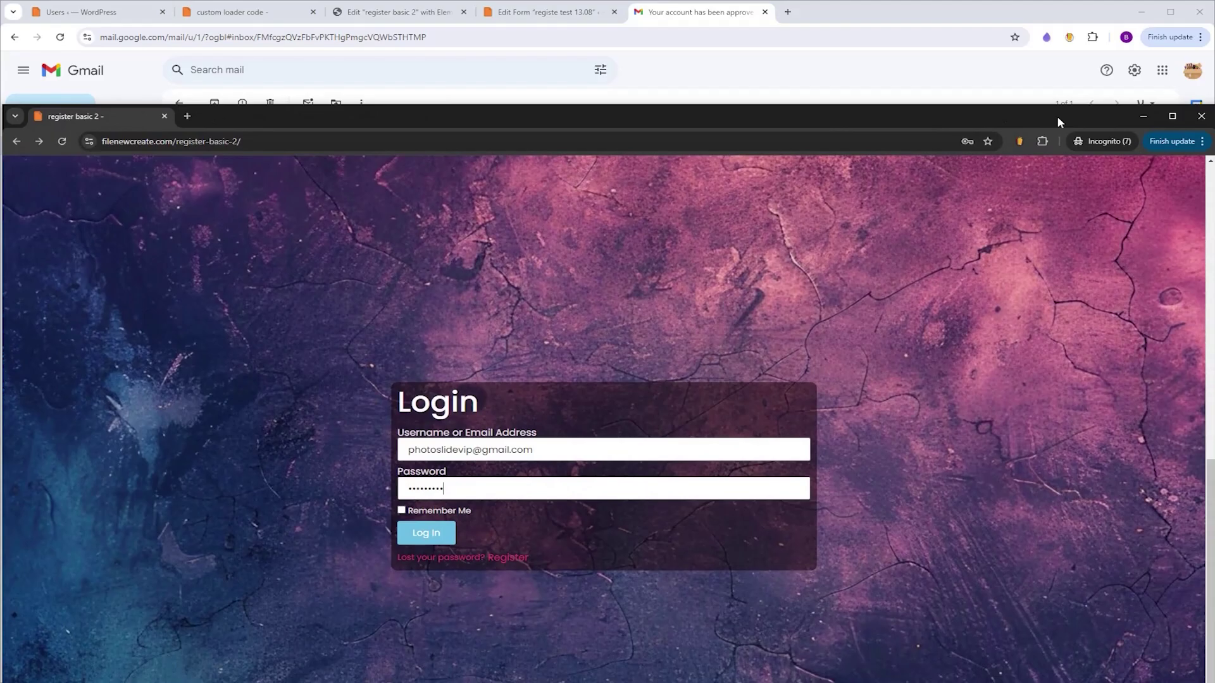
{"action": "left_click", "coordinate": [1171, 115]}
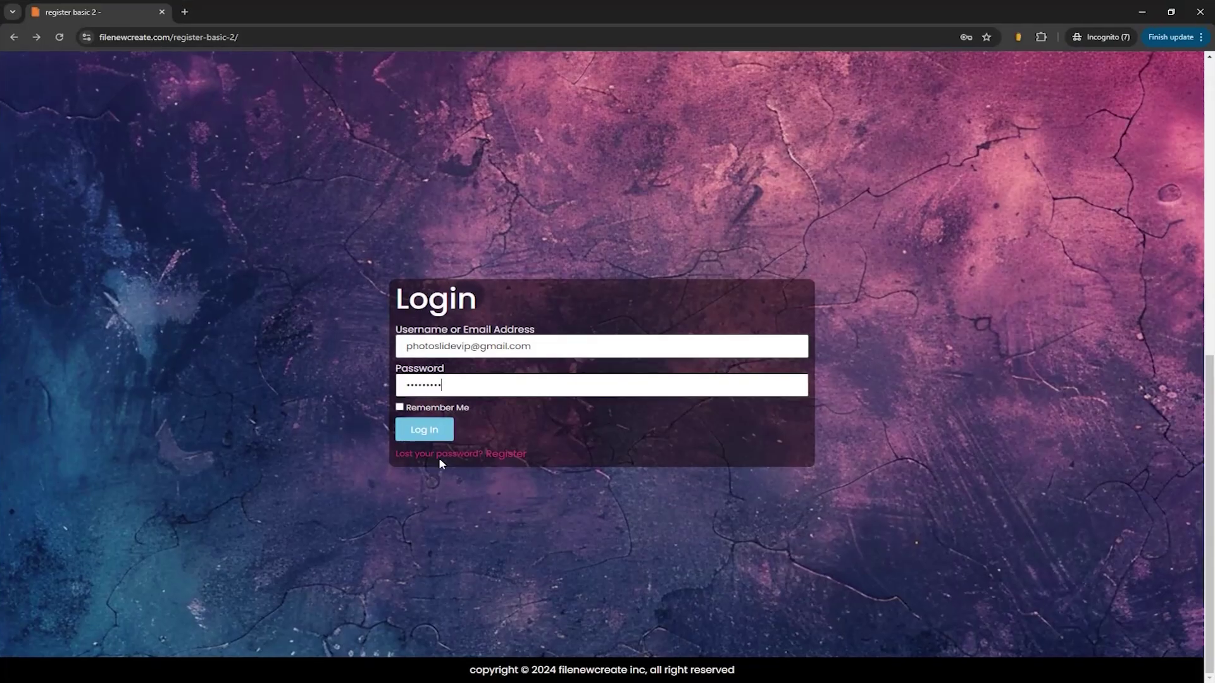
{"action": "left_click", "coordinate": [422, 430]}
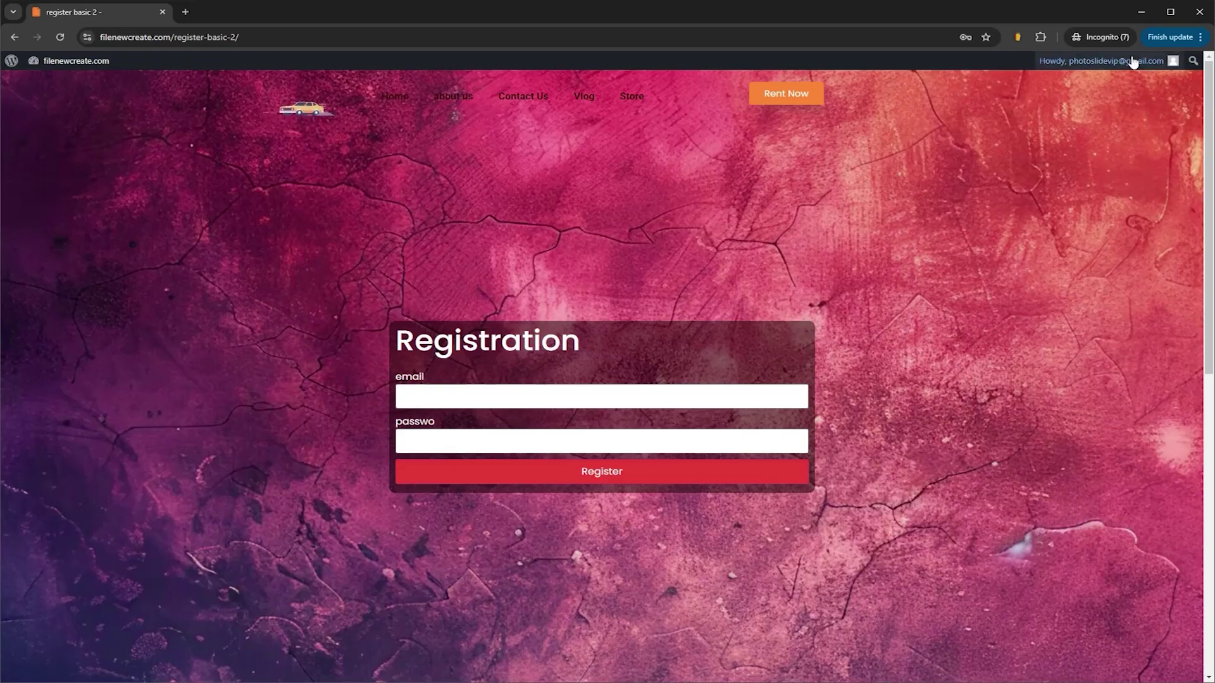
{"action": "mouse_move", "coordinate": [1120, 62]}
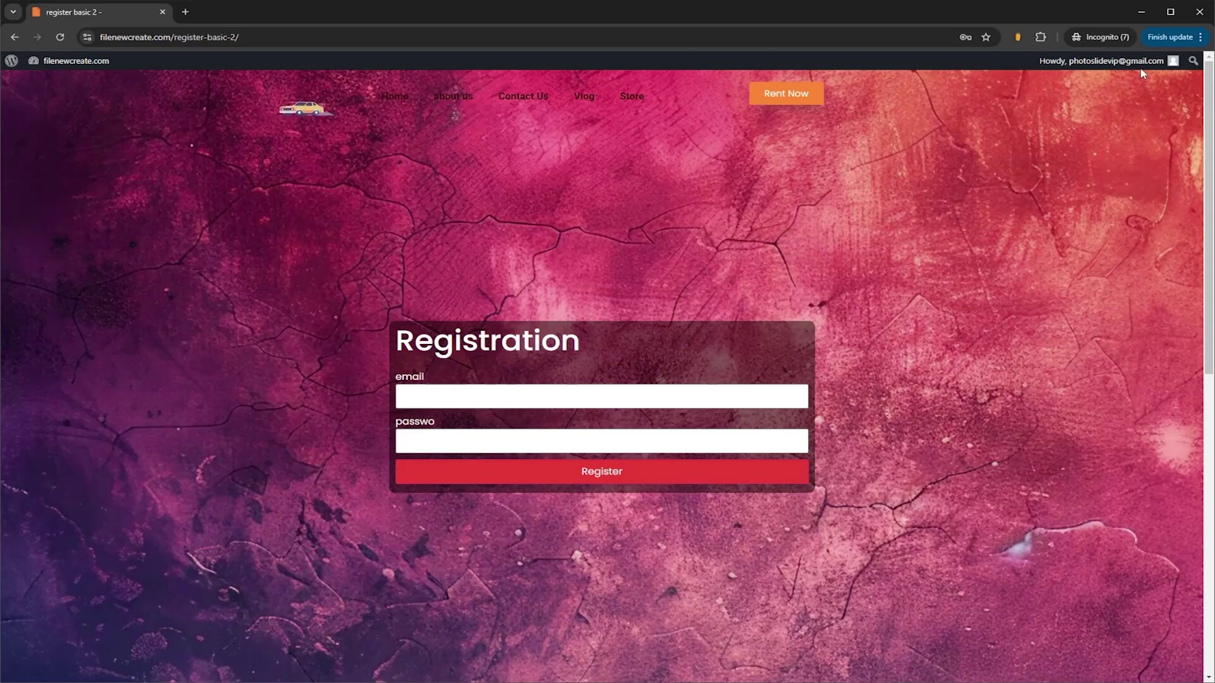
- Review the custom loader code tab, then return to the admin Users list of 52 subscribers
{"action": "left_click", "coordinate": [1140, 13]}
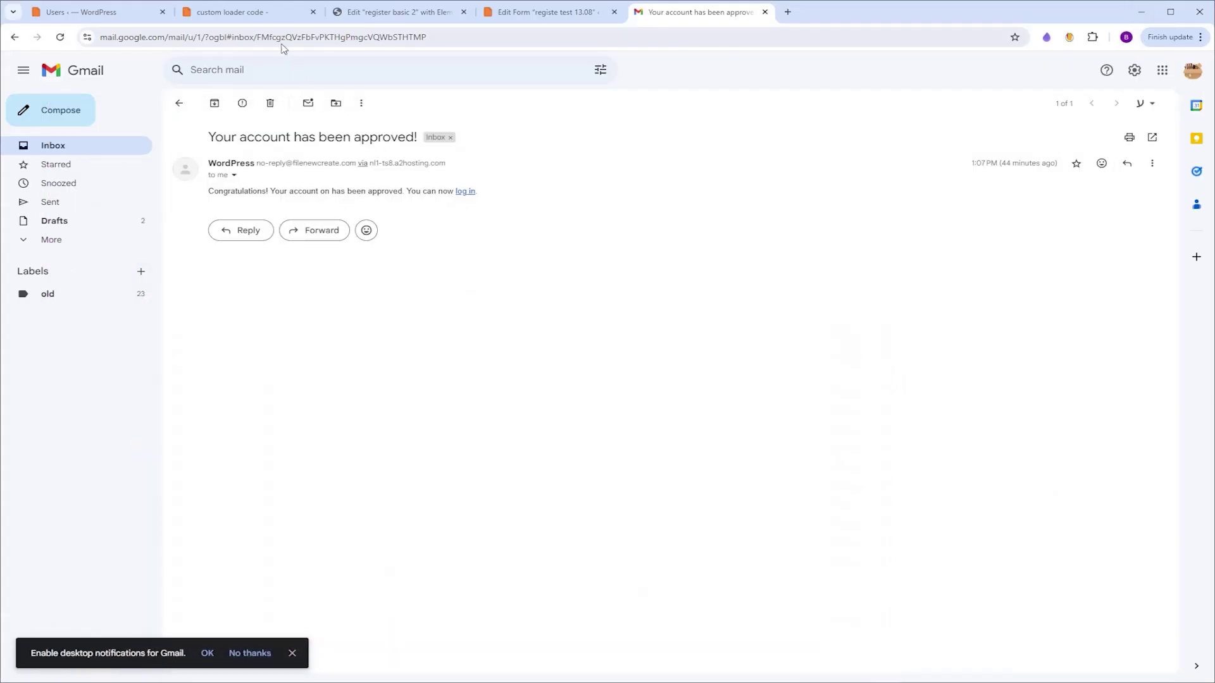
{"action": "left_click", "coordinate": [257, 17]}
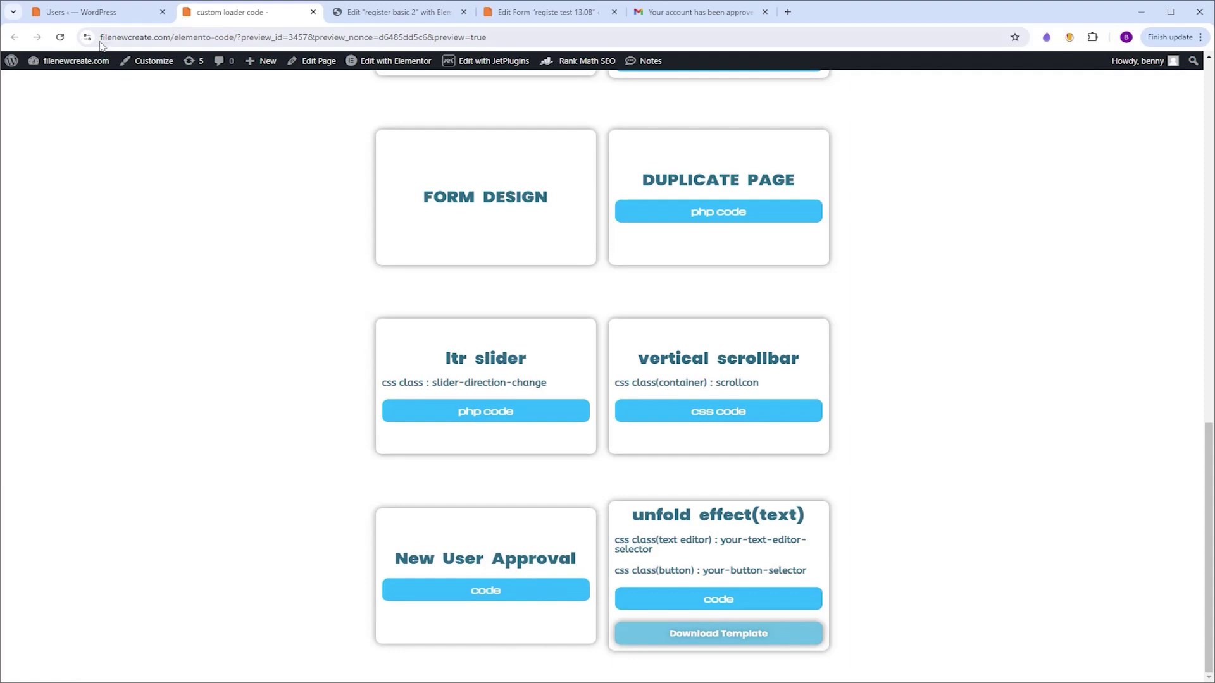
{"action": "left_click", "coordinate": [90, 14]}
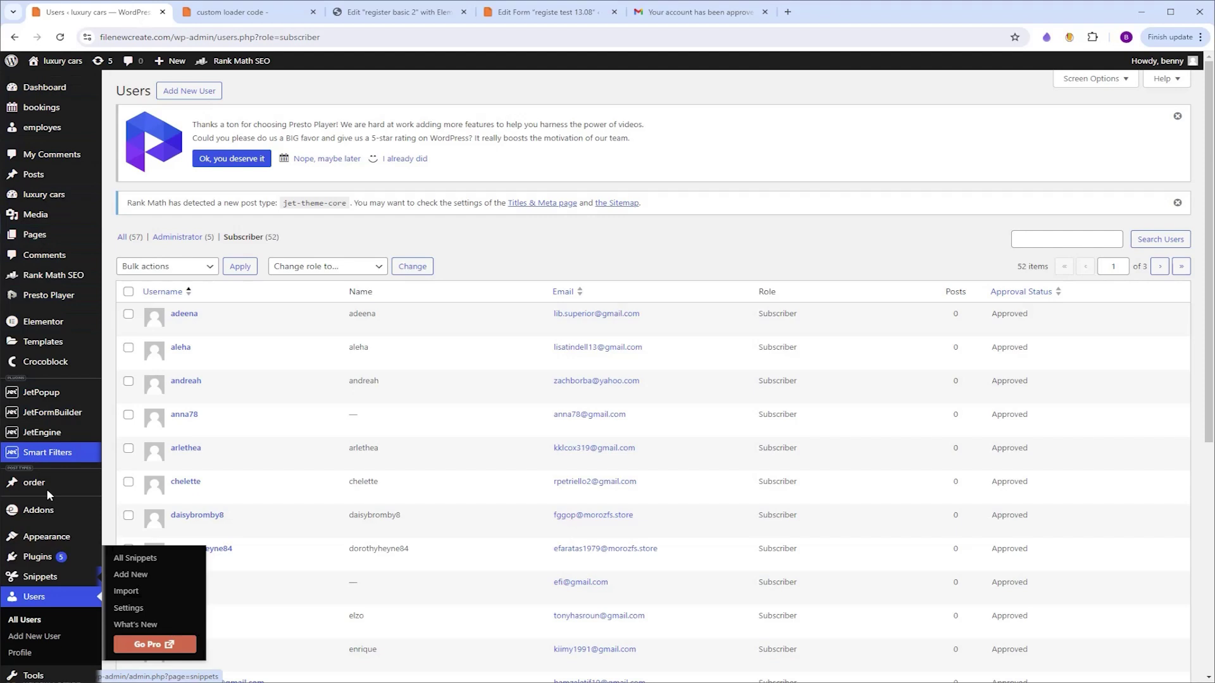
{"action": "mouse_move", "coordinate": [53, 583]}
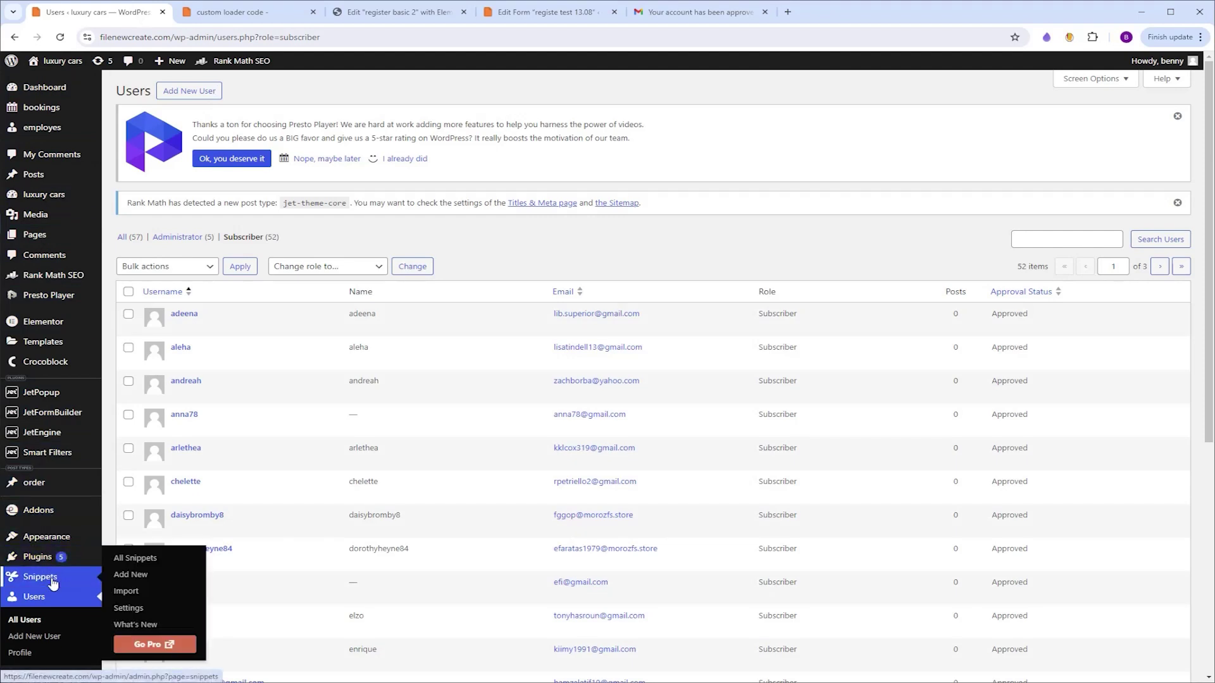
- Start a new Code Snippets snippet in a new tab titled 'new user approval'
{"action": "middle_click", "coordinate": [134, 574]}
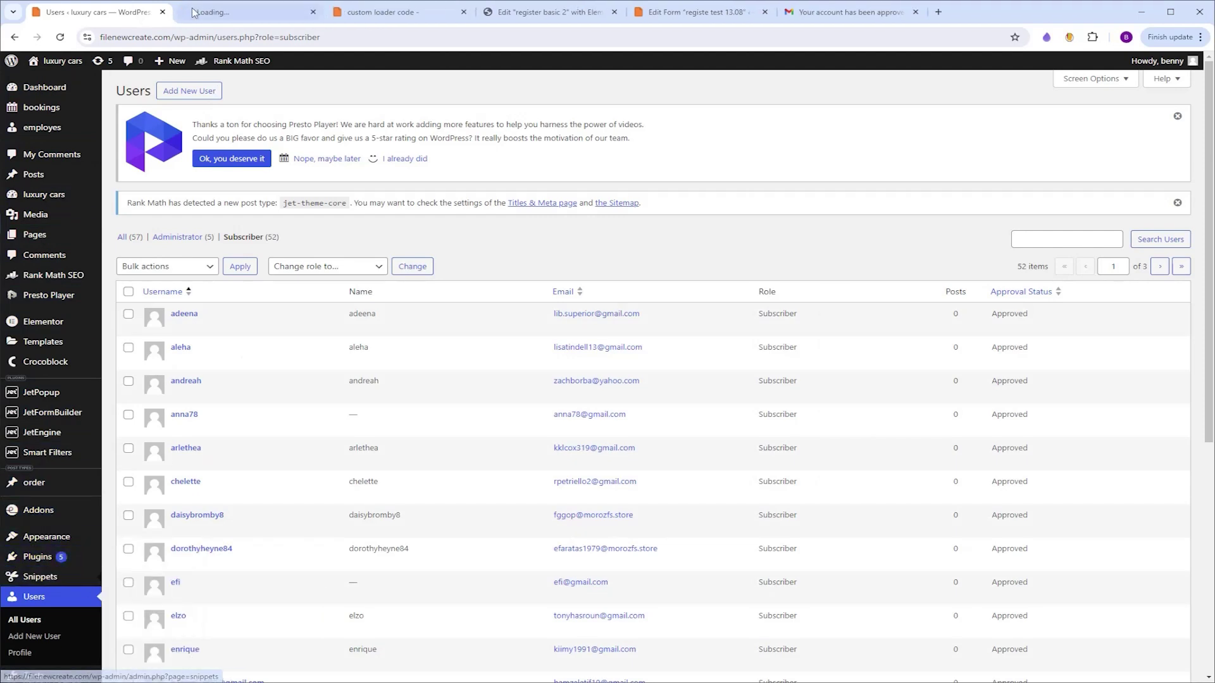
{"action": "left_click", "coordinate": [193, 13]}
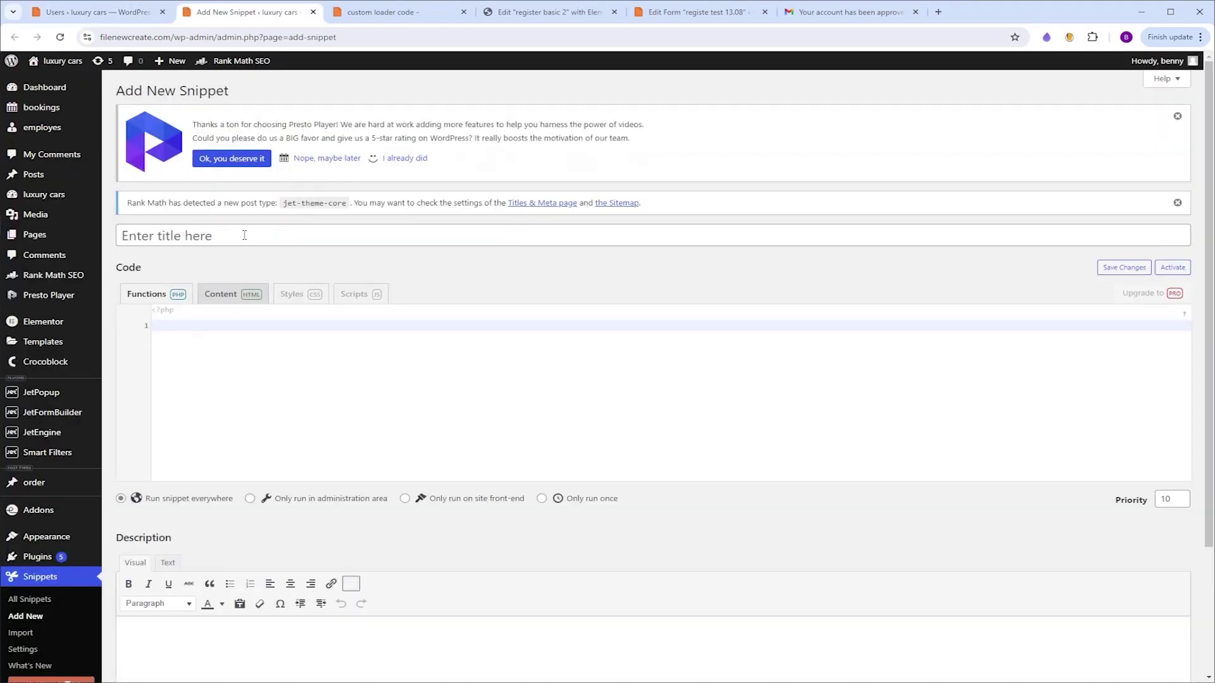
{"action": "left_click", "coordinate": [244, 236]}
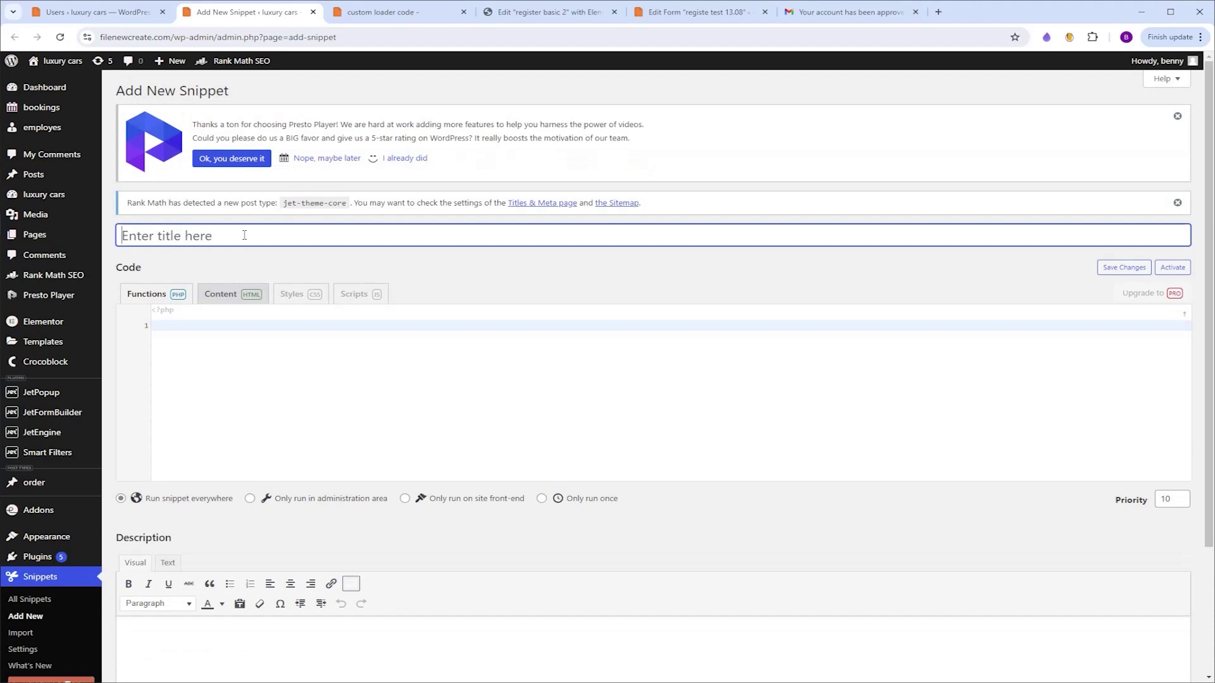
{"action": "type", "text": "new user approval"}
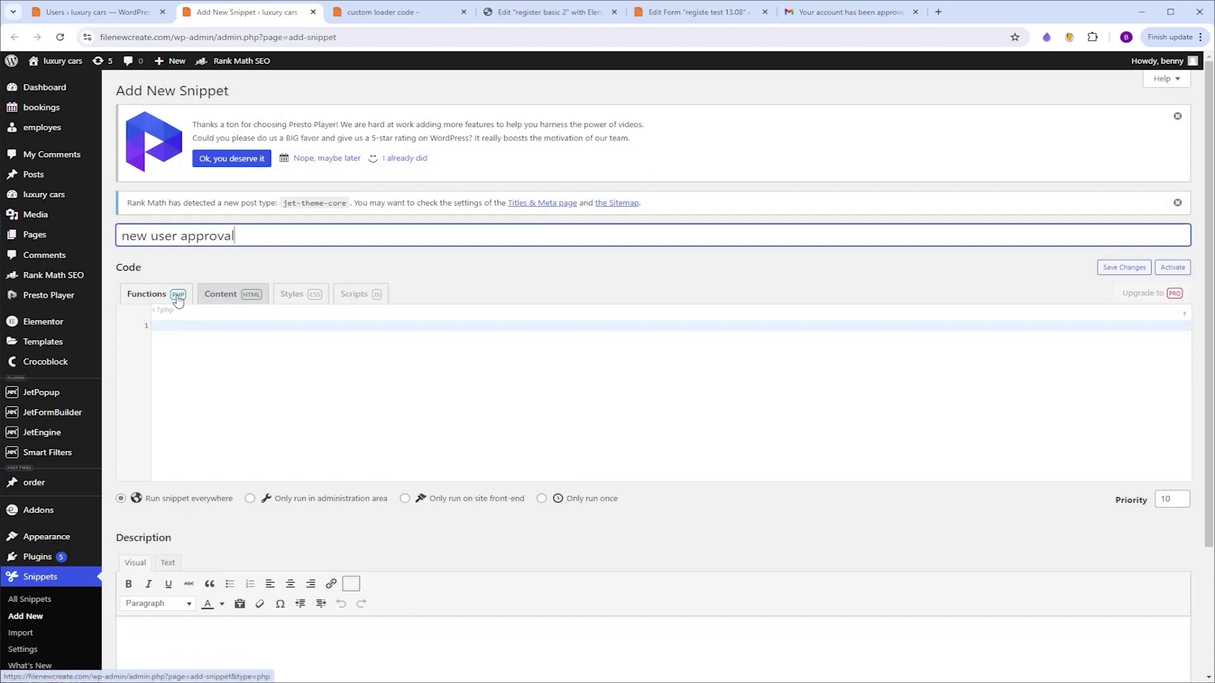
- Paste the approval PHP code, restrict it to the administration area, and return to Users
{"action": "left_click", "coordinate": [189, 324]}
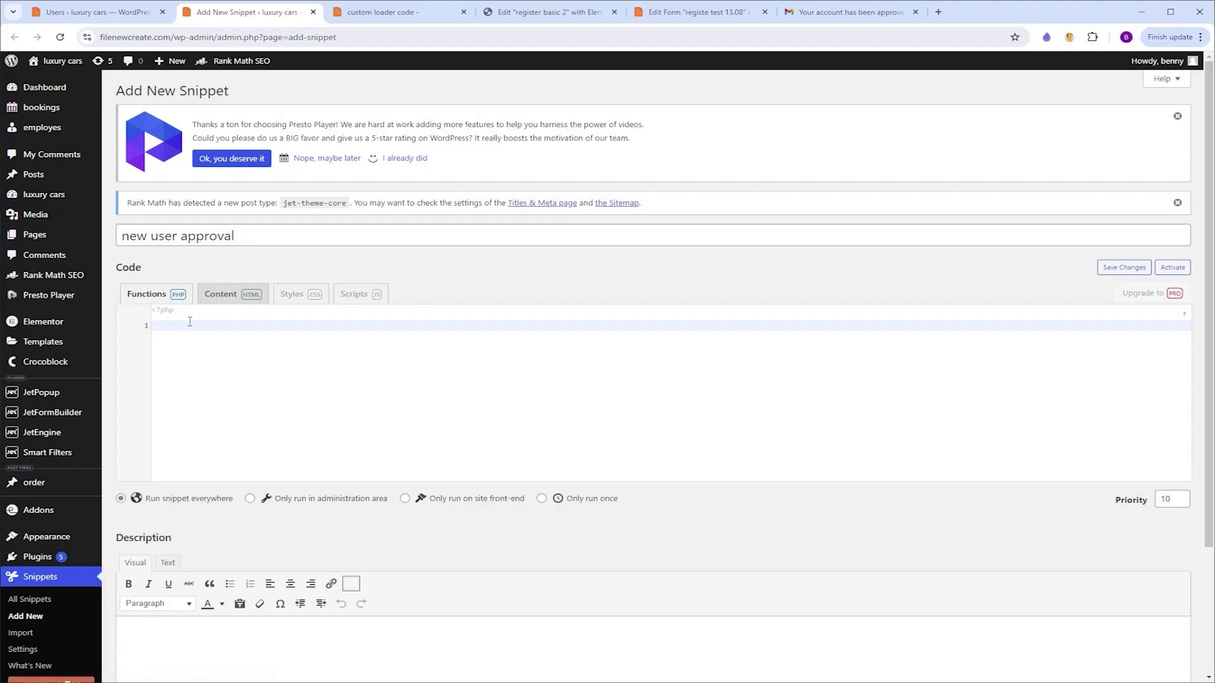
{"action": "key", "text": "ctrl+v"}
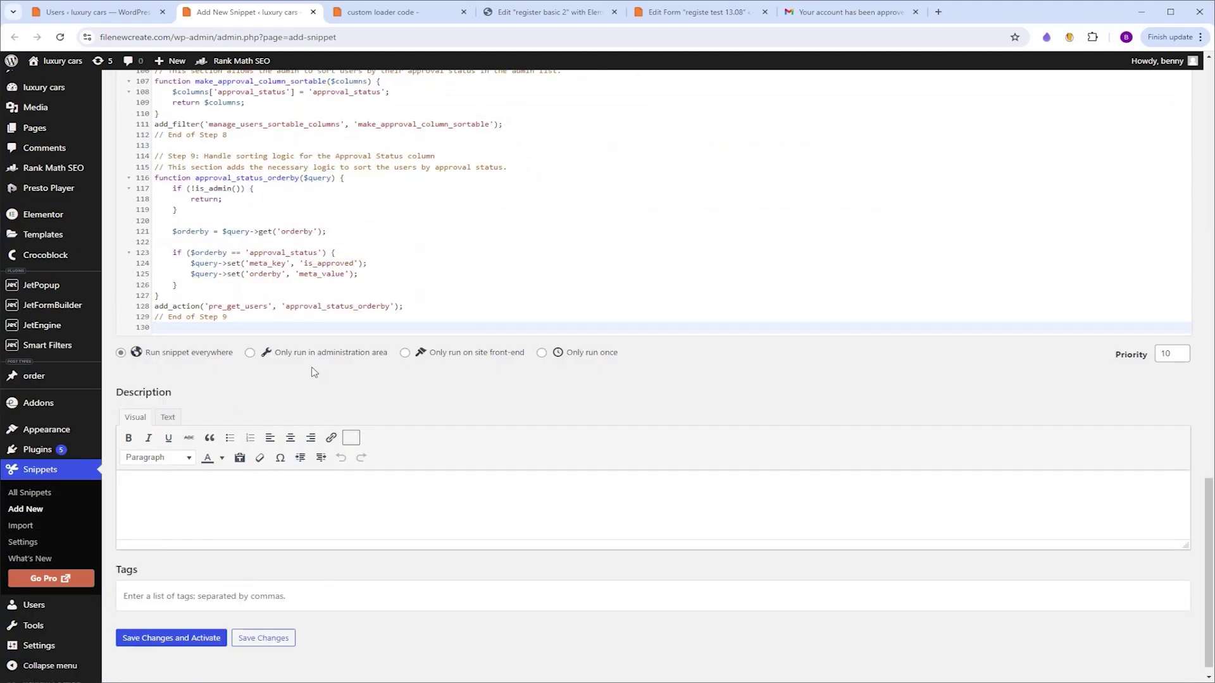
{"action": "left_click", "coordinate": [250, 353]}
{"action": "scroll", "coordinate": [596, 411], "scroll_direction": "up", "scroll_amount": 3}
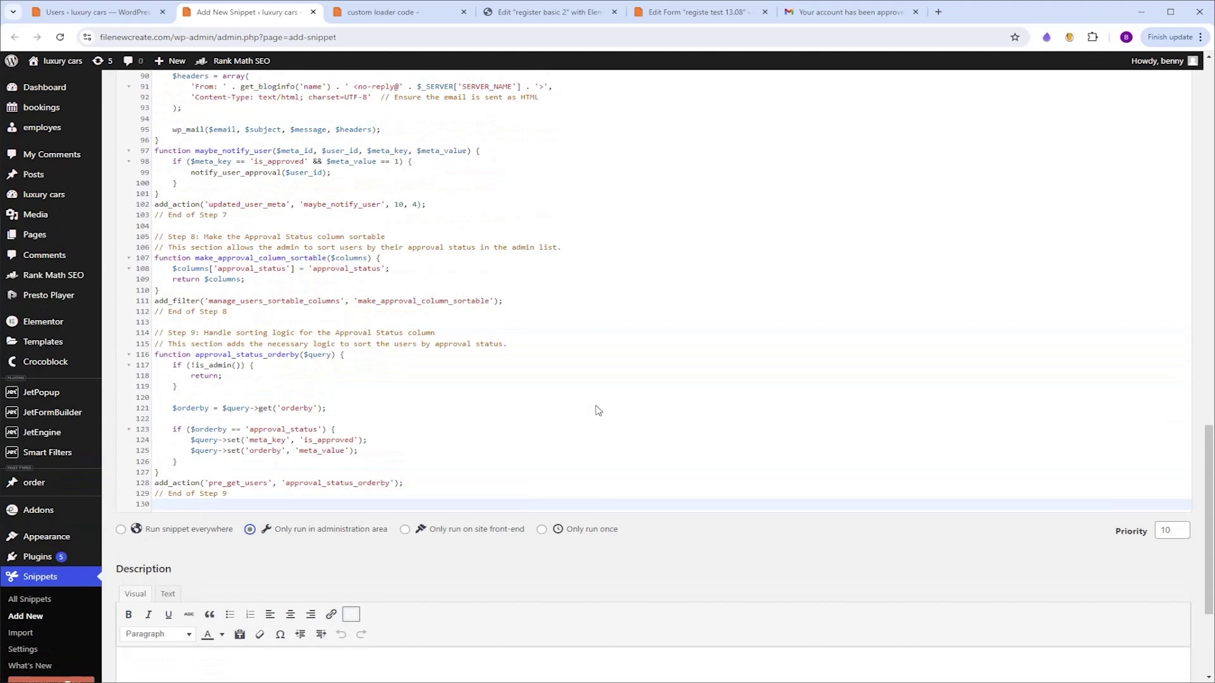
{"action": "scroll", "coordinate": [598, 380], "scroll_direction": "up", "scroll_amount": 3}
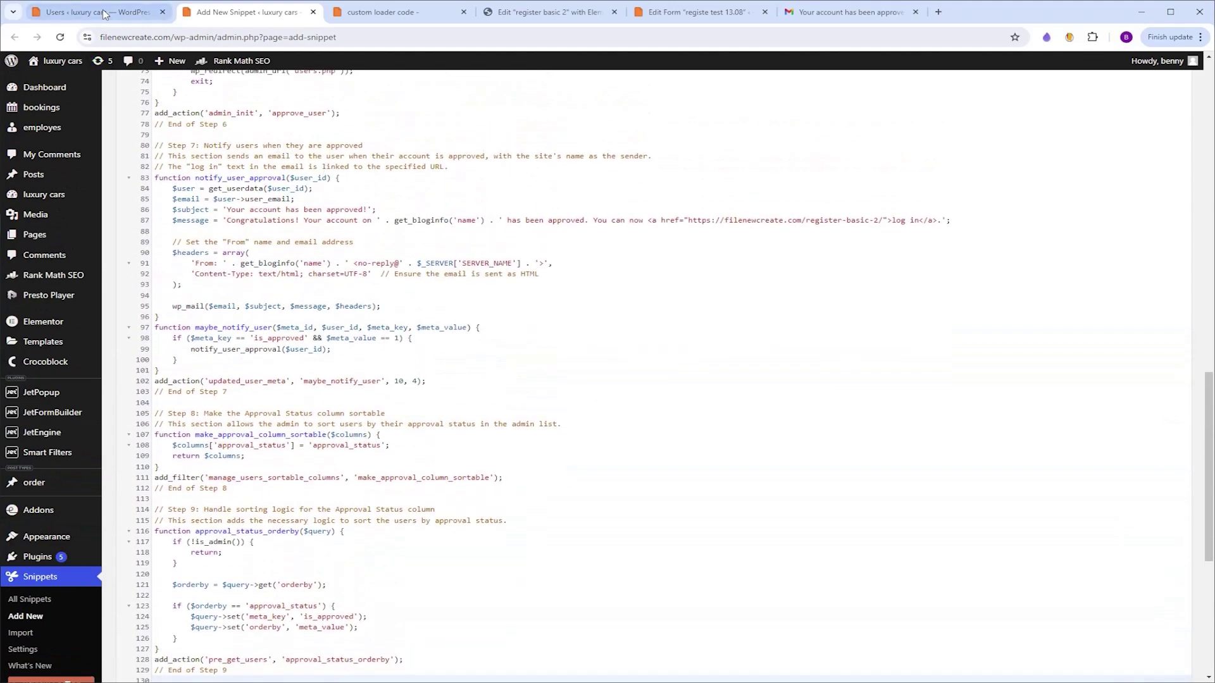
{"action": "left_click", "coordinate": [105, 14]}
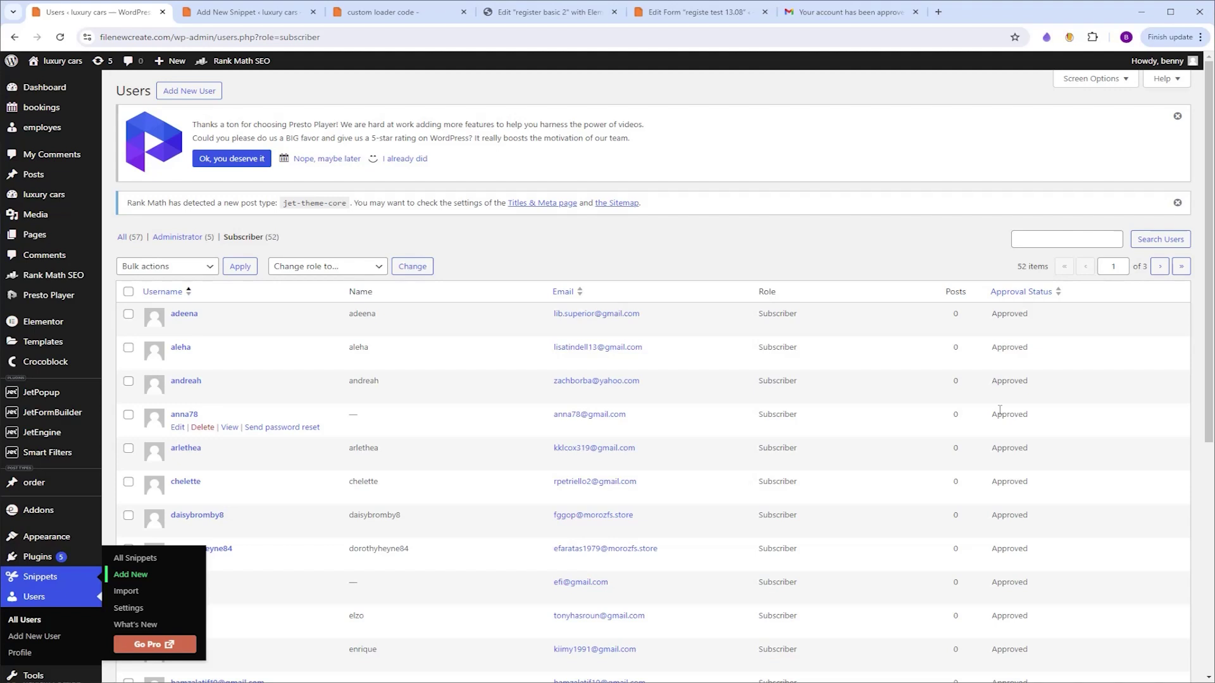
- Check the new snippet's code, then bring up the approval email in Gmail for comparison
{"action": "left_click", "coordinate": [247, 13]}
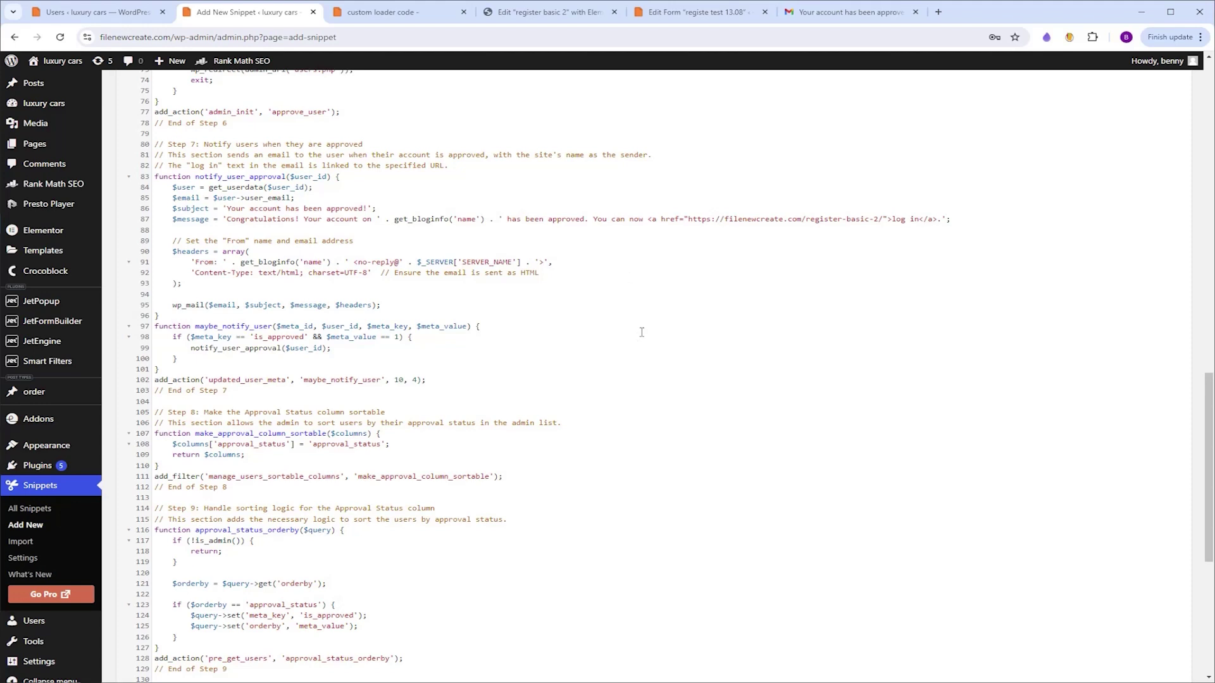
{"action": "left_click", "coordinate": [851, 12]}
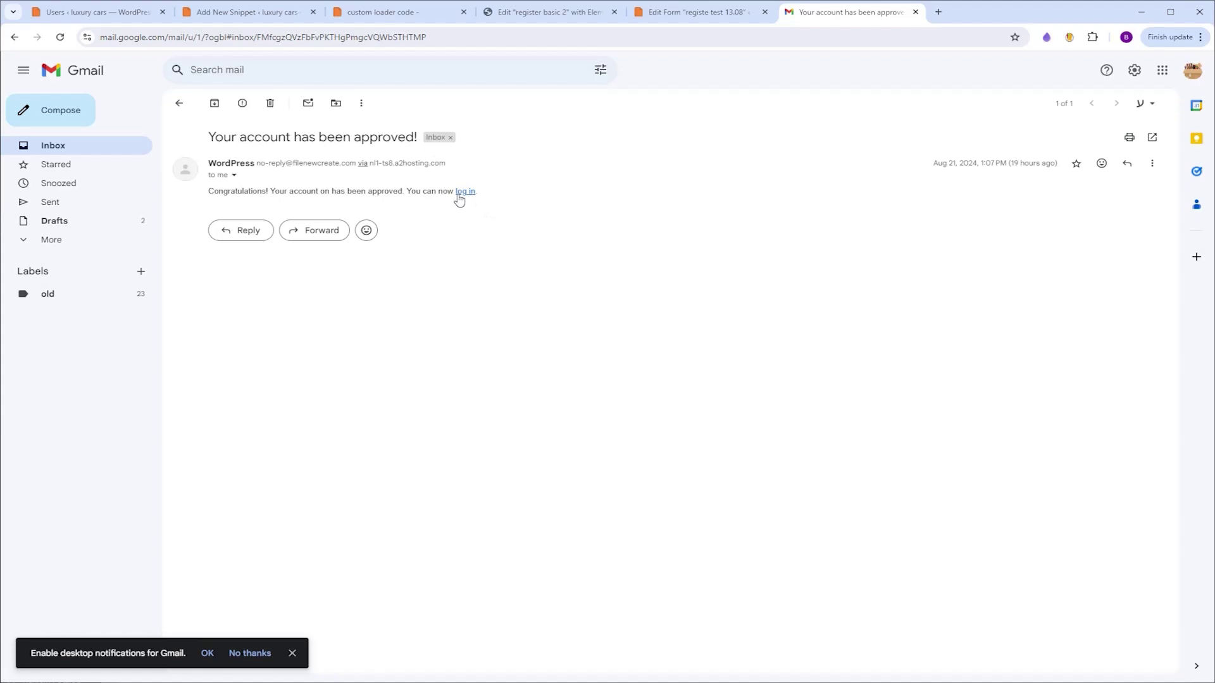
- Select the log-in link URL on snippet line 87, excluding the trailing slash
{"action": "left_click", "coordinate": [258, 13]}
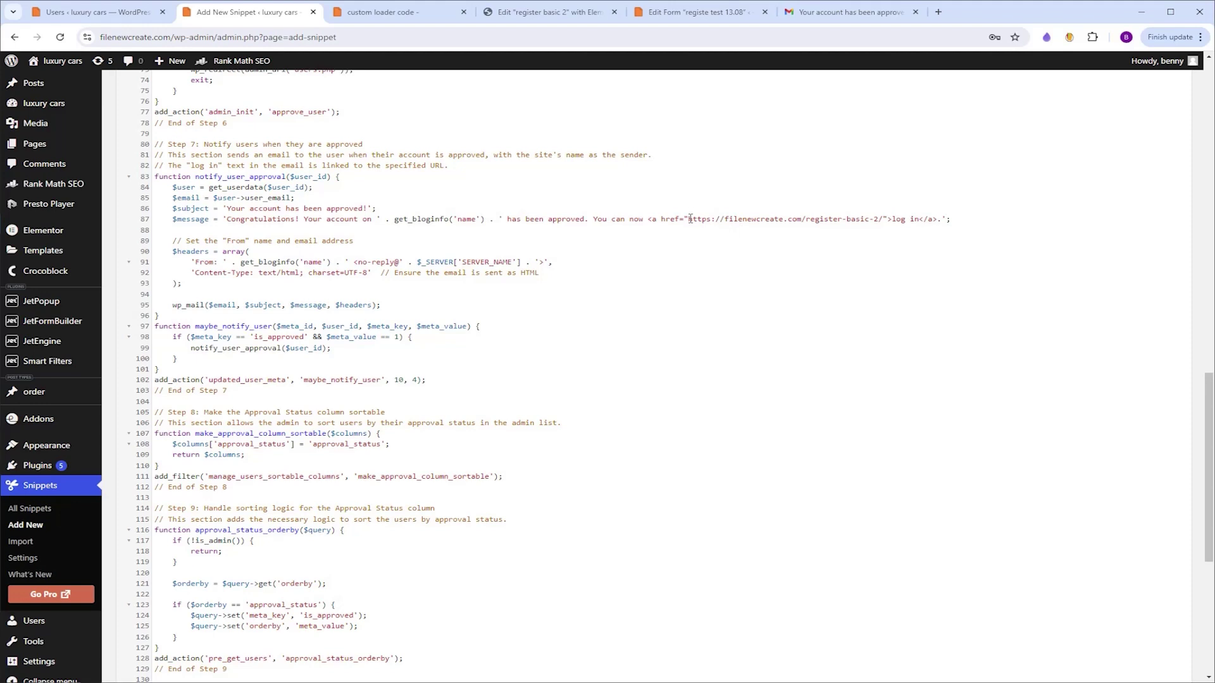
{"action": "left_click_drag", "start_coordinate": [690, 219], "coordinate": [884, 220]}
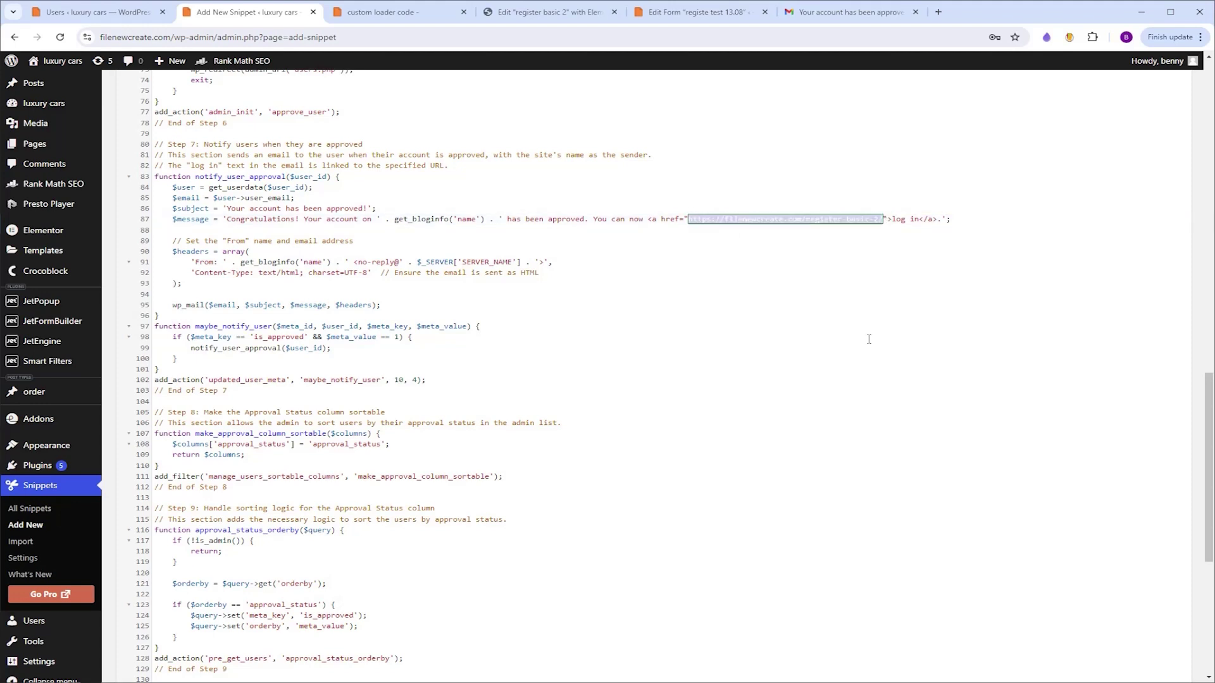
{"action": "key", "text": "shift+Left"}
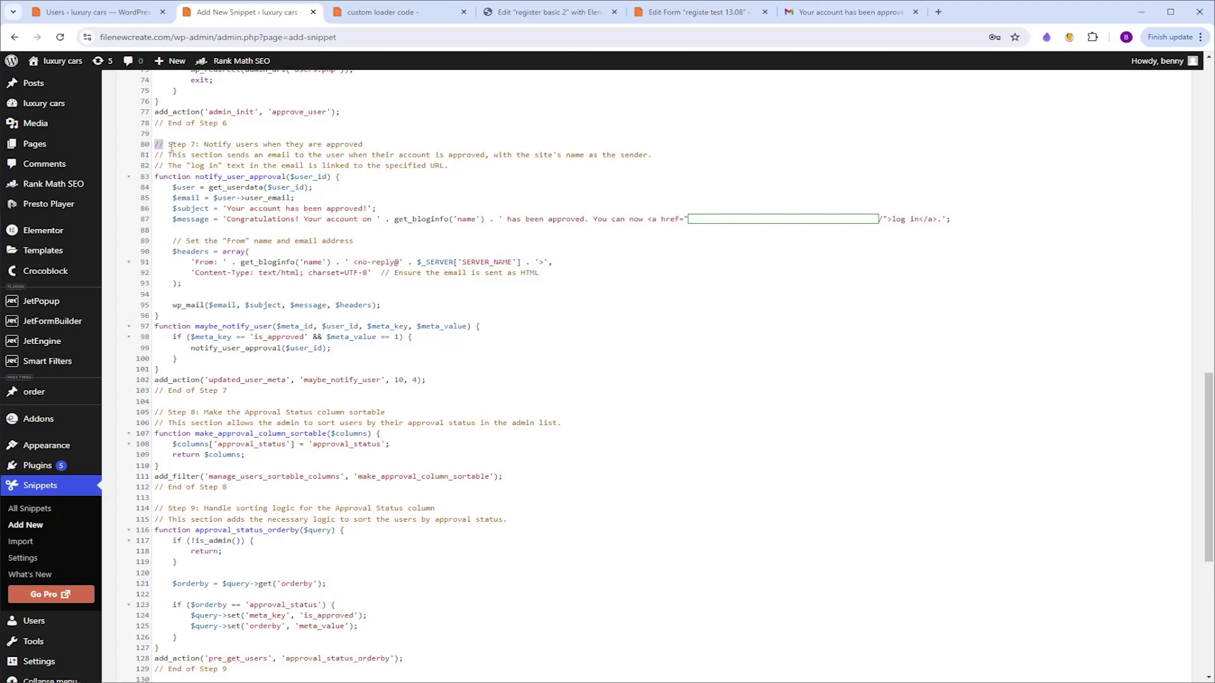
{"action": "left_click_drag", "start_coordinate": [156, 144], "coordinate": [233, 394]}
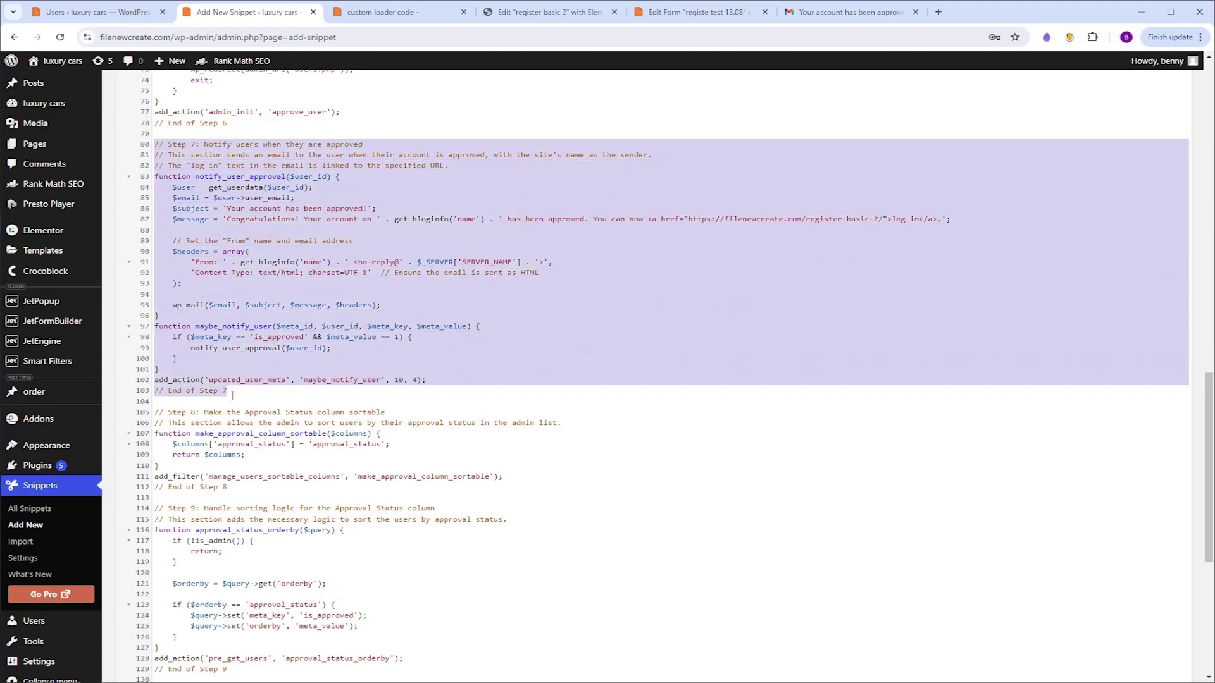
{"action": "key", "text": "Delete"}
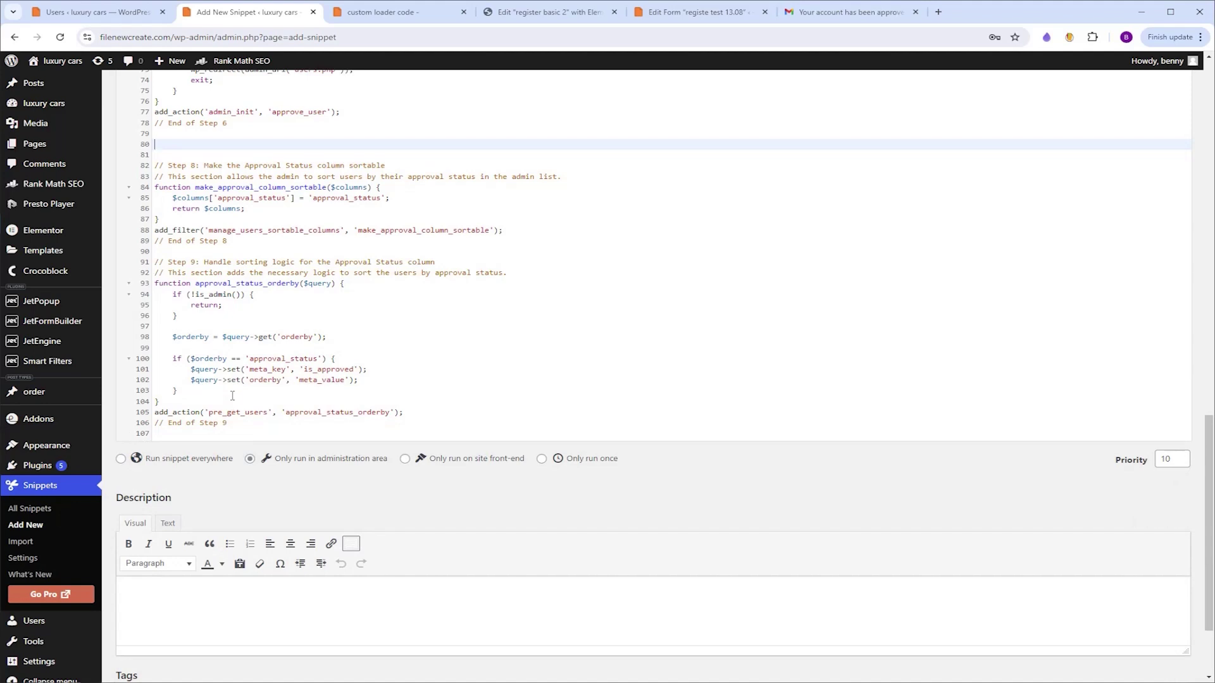
{"action": "key", "text": "ctrl+z"}
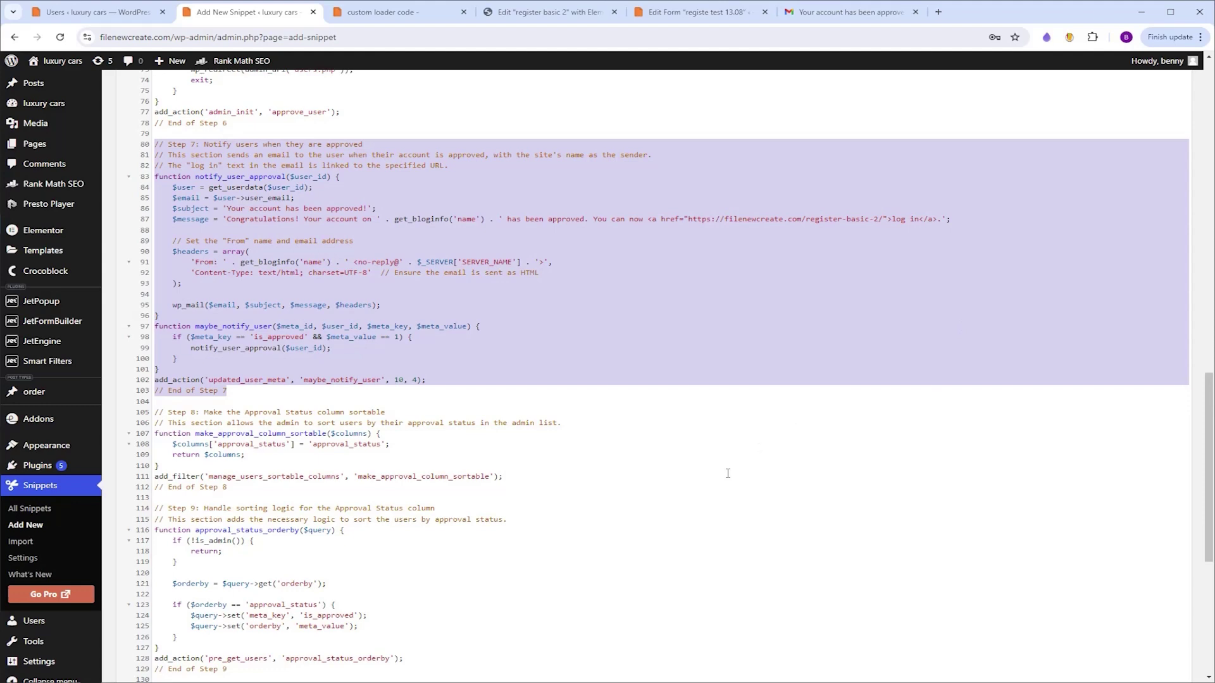
- Select the account-panding redirect URL inside wp_redirect on line 33
{"action": "scroll", "coordinate": [728, 473], "scroll_direction": "up", "scroll_amount": 15}
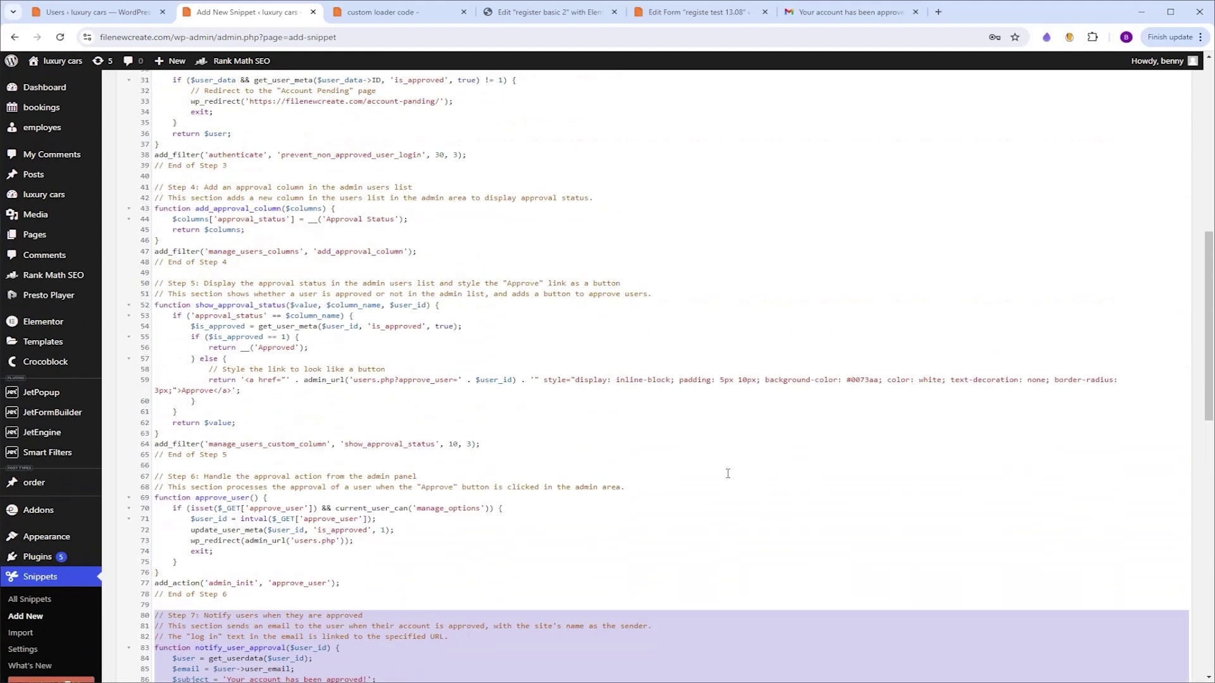
{"action": "scroll", "coordinate": [728, 473], "scroll_direction": "down", "scroll_amount": 4}
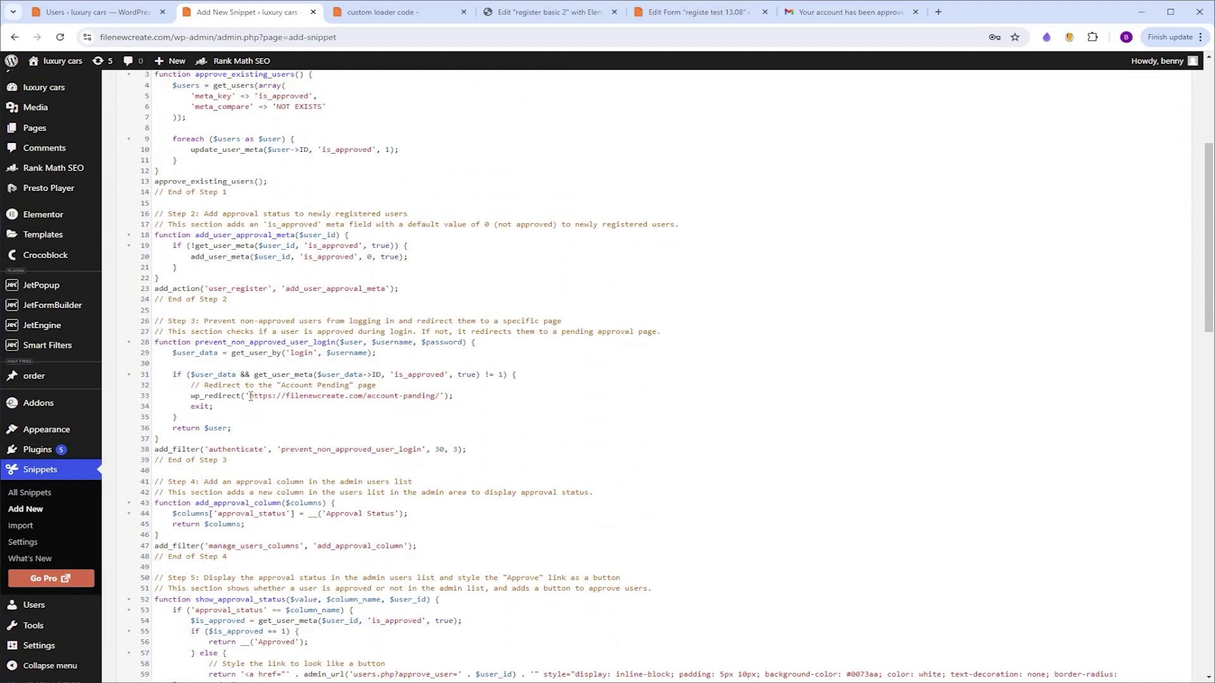
{"action": "left_click_drag", "start_coordinate": [250, 396], "coordinate": [436, 400]}
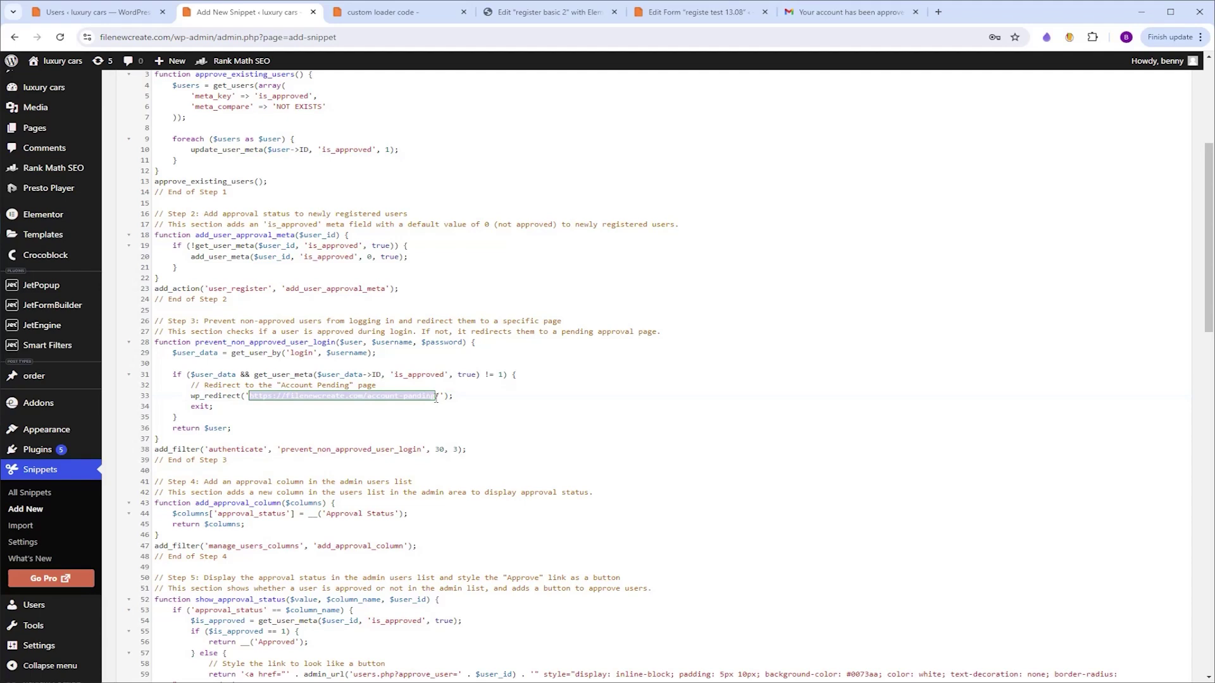